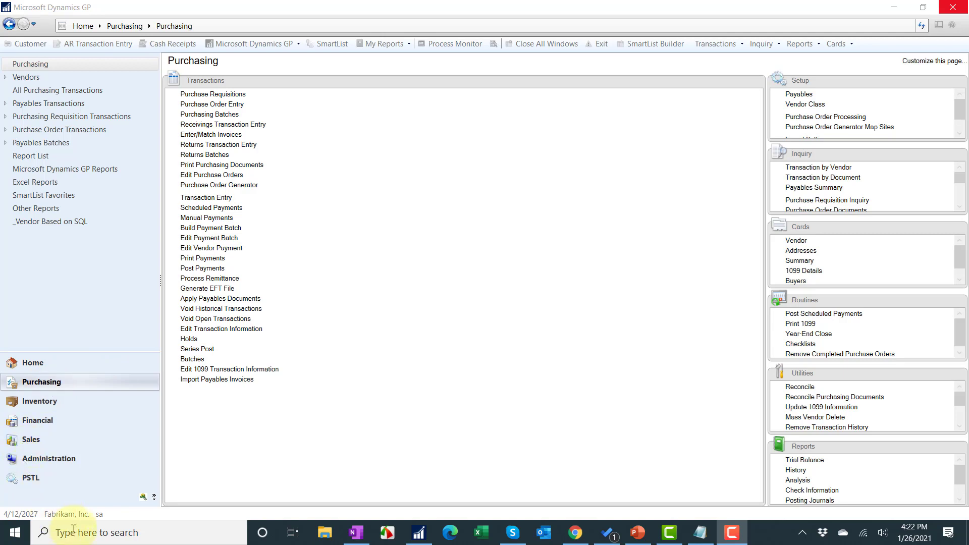
- Bring Dynamics GP to the front and open the login window from the status-bar user ID
{"action": "left_click", "coordinate": [100, 514]}
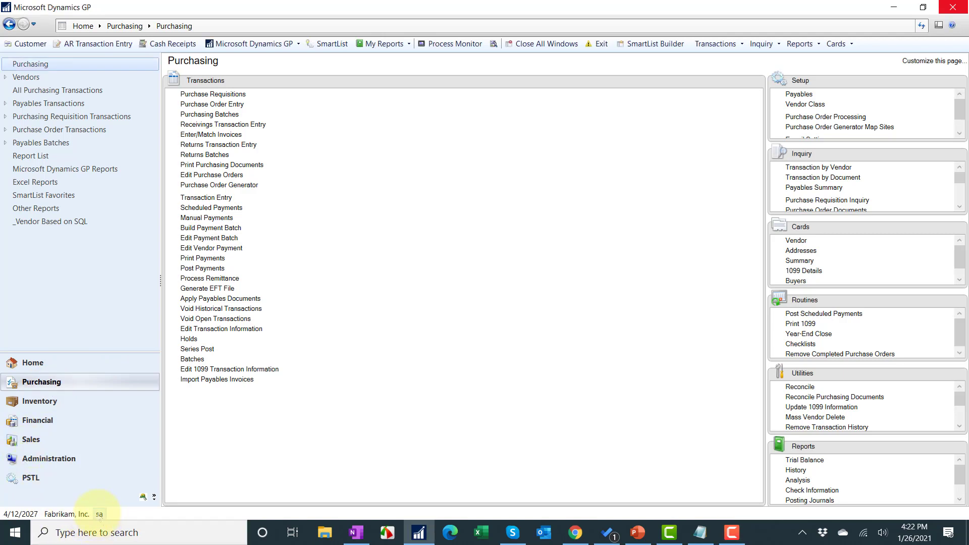
{"action": "left_click", "coordinate": [100, 515]}
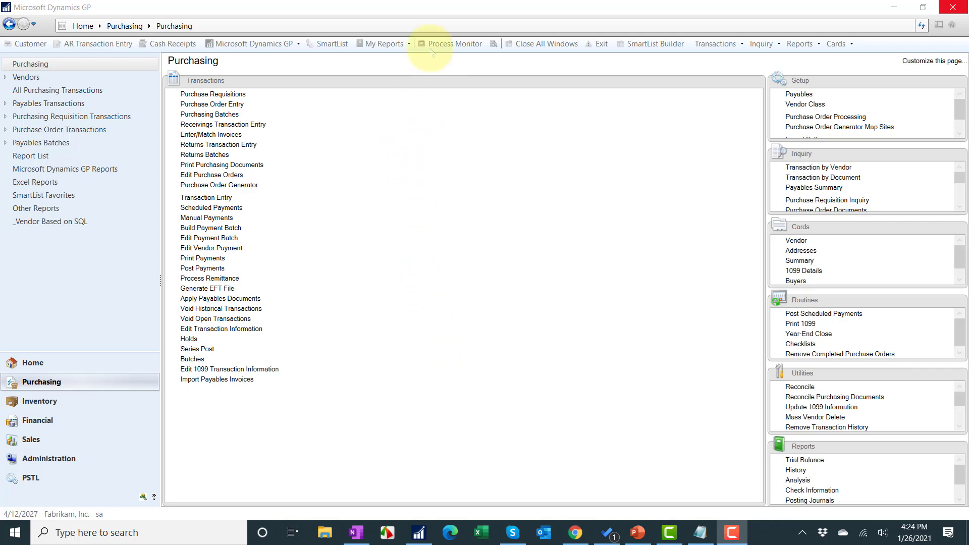
- Open the 1099 Vendors SmartList under Purchasing > Vendors
{"action": "left_click", "coordinate": [325, 45]}
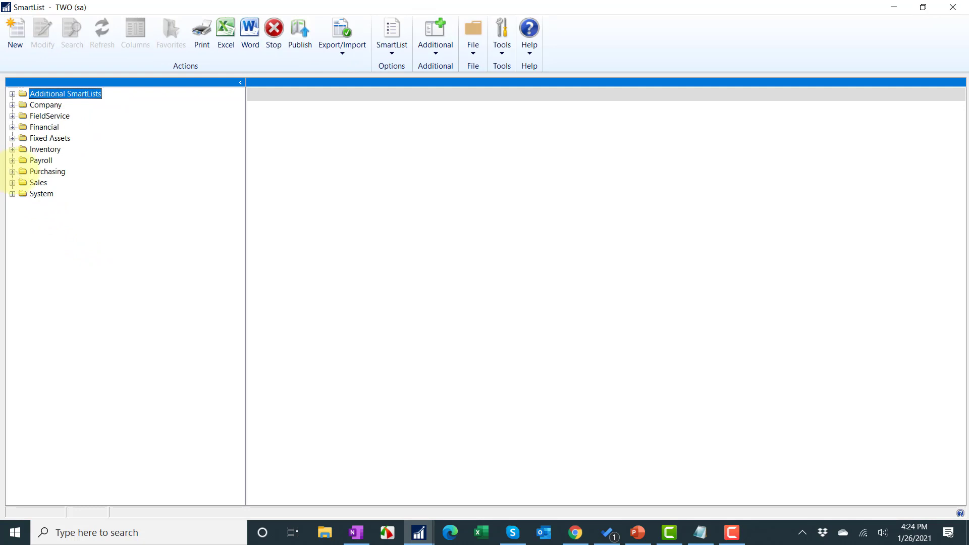
{"action": "left_click", "coordinate": [13, 171]}
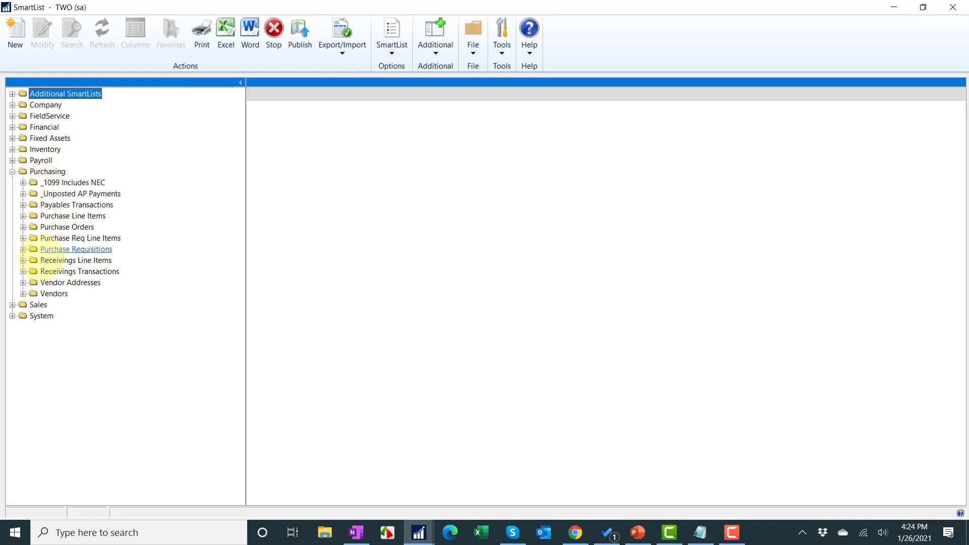
{"action": "left_click", "coordinate": [23, 294]}
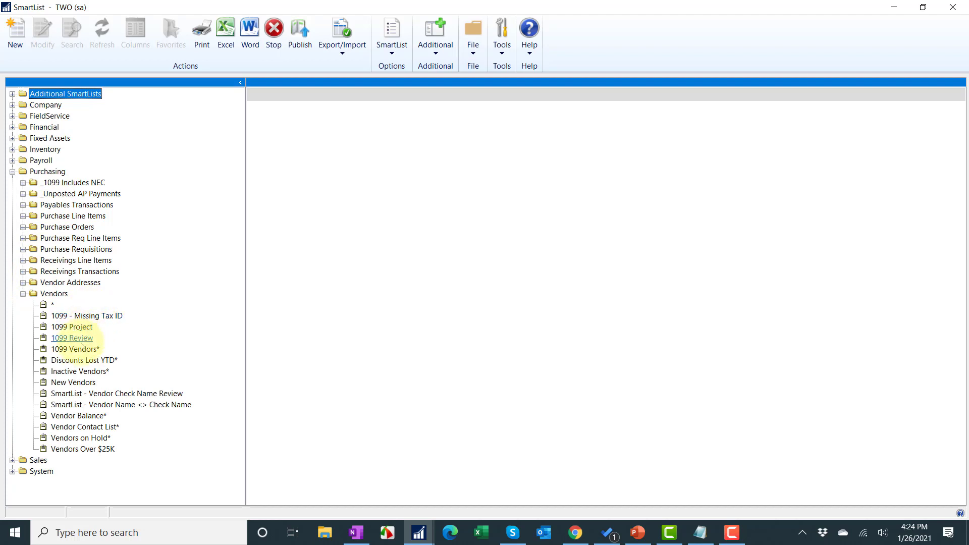
{"action": "left_click", "coordinate": [93, 349]}
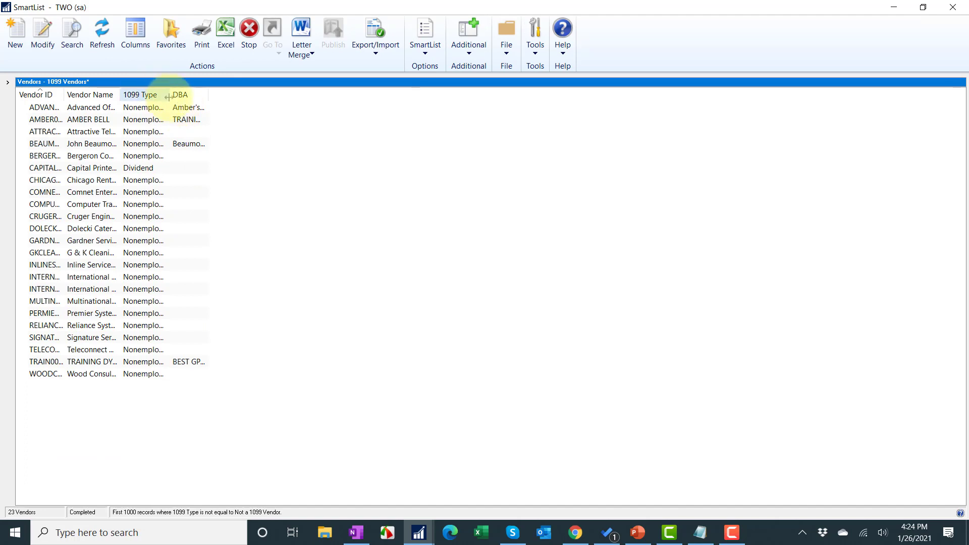
- Widen the 1099 Type and DBA columns to fit their contents, then open Columns
{"action": "double_click", "coordinate": [167, 98]}
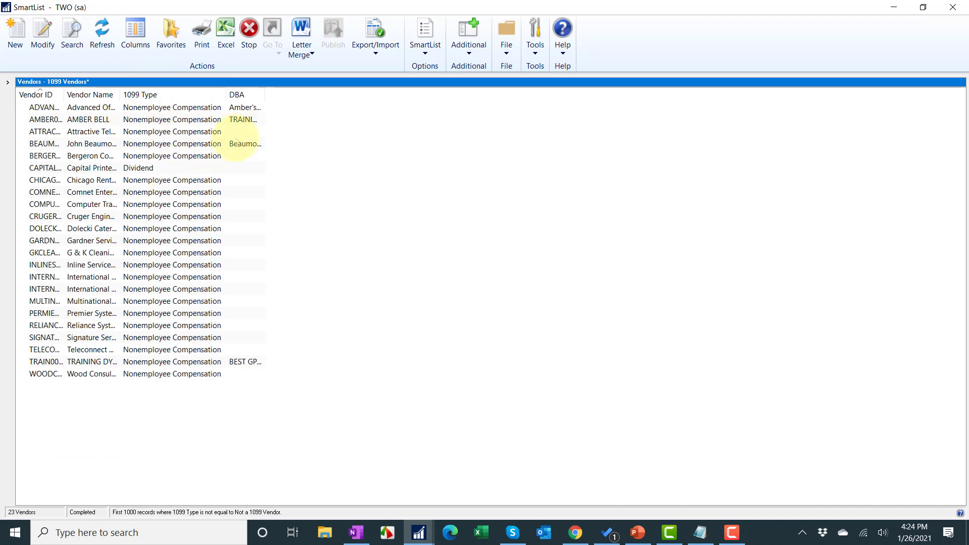
{"action": "double_click", "coordinate": [264, 97]}
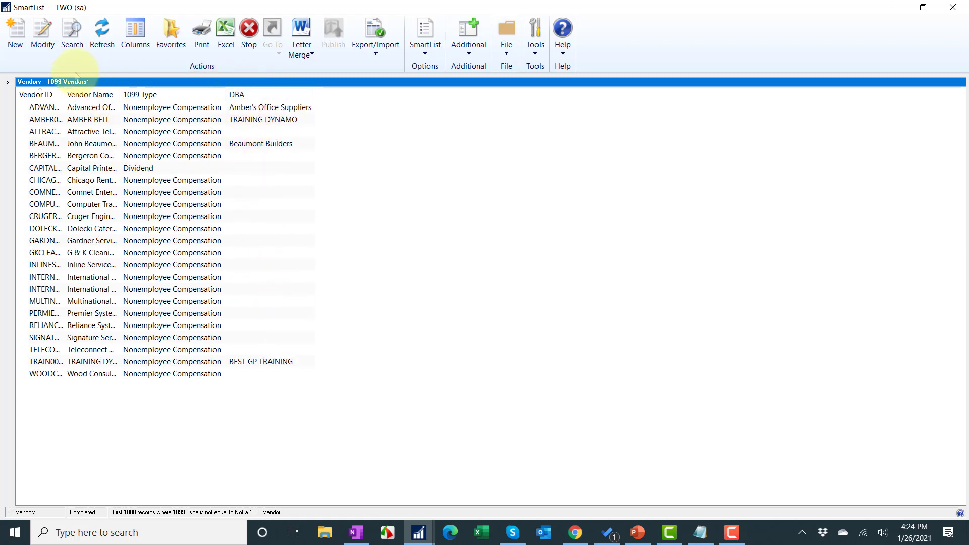
{"action": "left_click", "coordinate": [135, 32]}
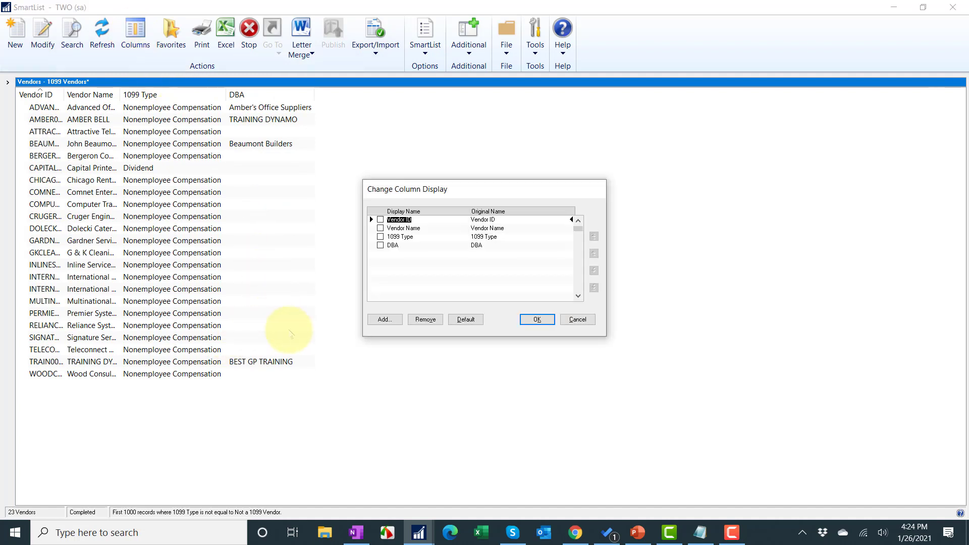
- Add the Tax ID Number field to the 1099 Vendors SmartList's displayed columns
{"action": "left_click", "coordinate": [393, 321]}
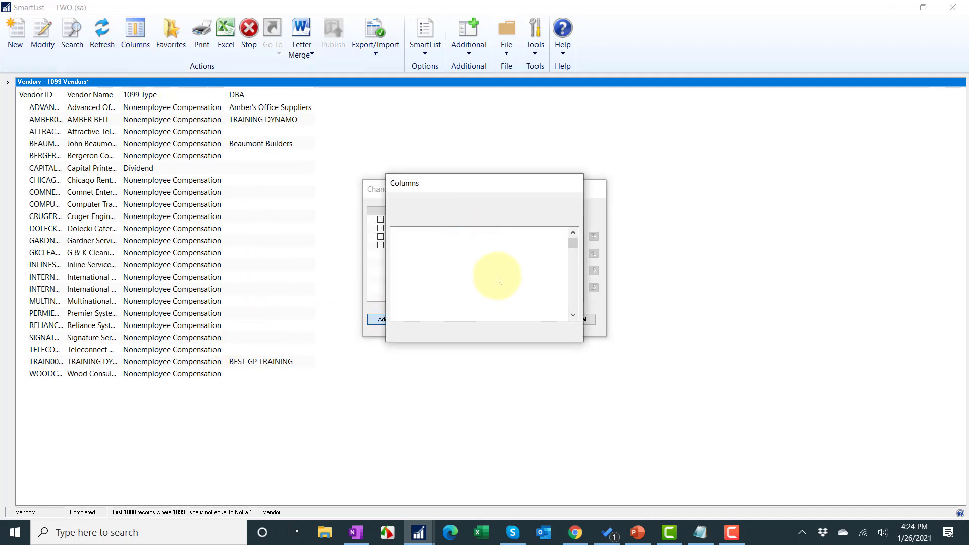
{"action": "left_click", "coordinate": [434, 233]}
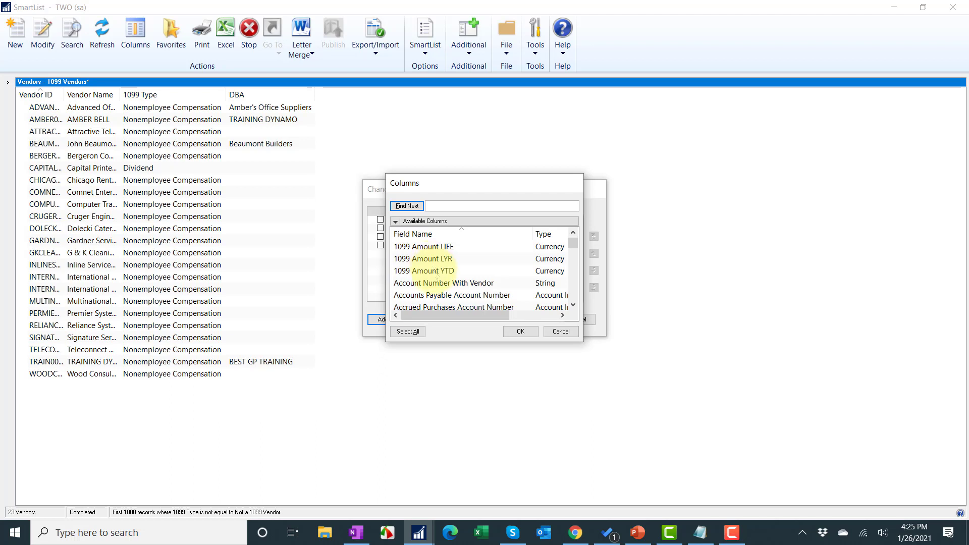
{"action": "left_click", "coordinate": [431, 260]}
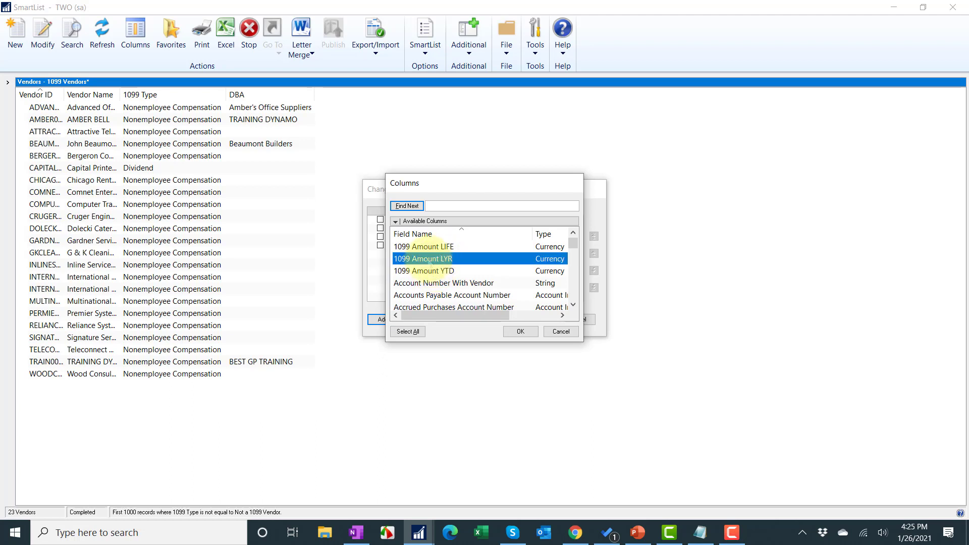
{"action": "key", "text": "t"}
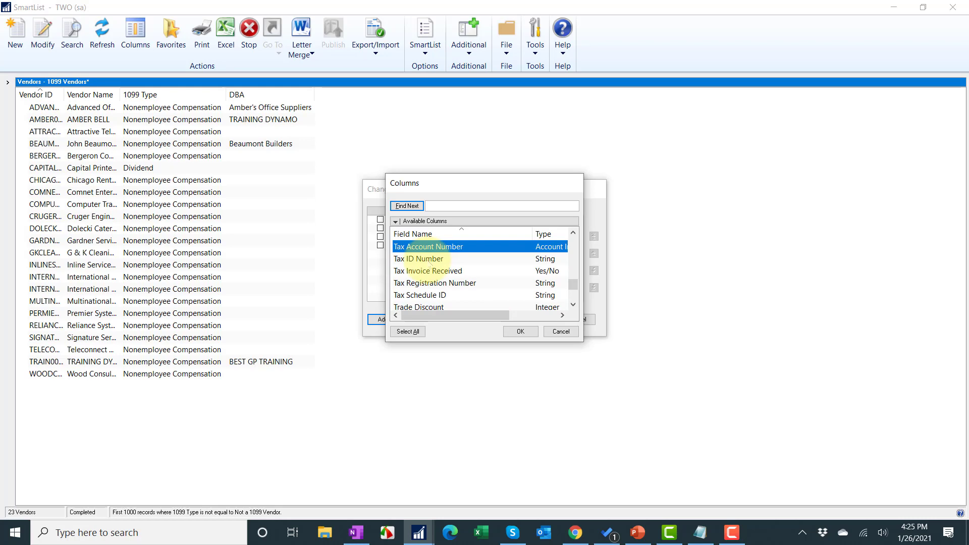
{"action": "left_click", "coordinate": [429, 259]}
{"action": "left_click", "coordinate": [521, 331]}
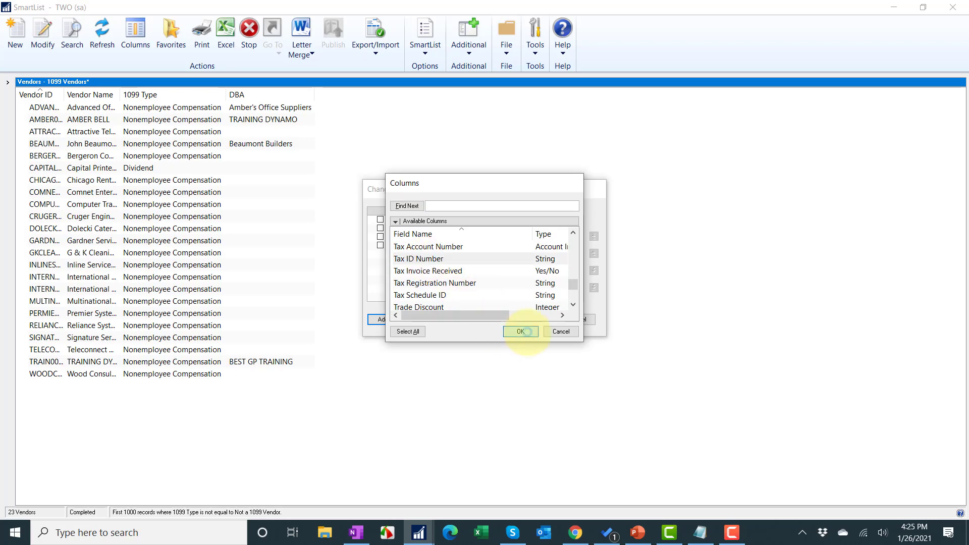
{"action": "left_click", "coordinate": [536, 318]}
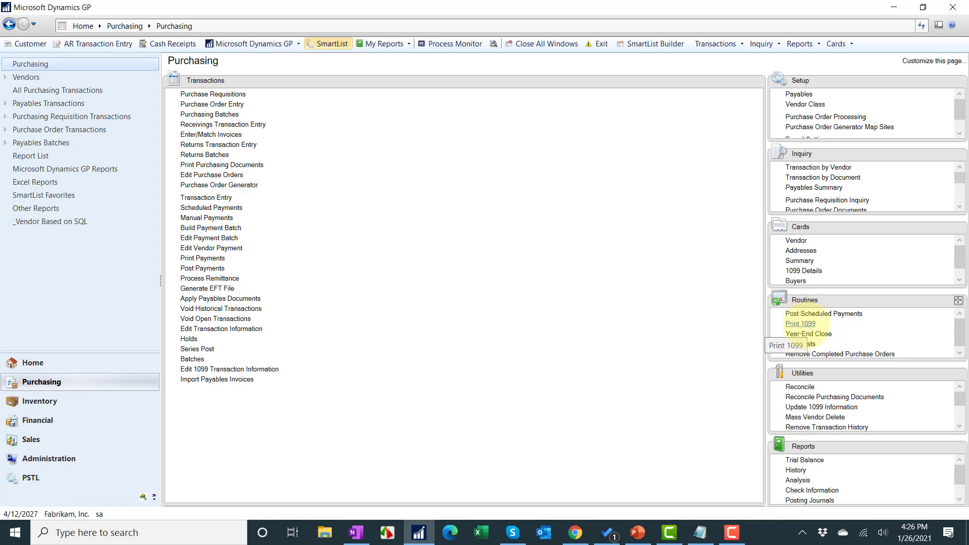
- Open the Print 1099 window from Purchasing Routines and move to the 1099 year field
{"action": "left_click", "coordinate": [957, 300]}
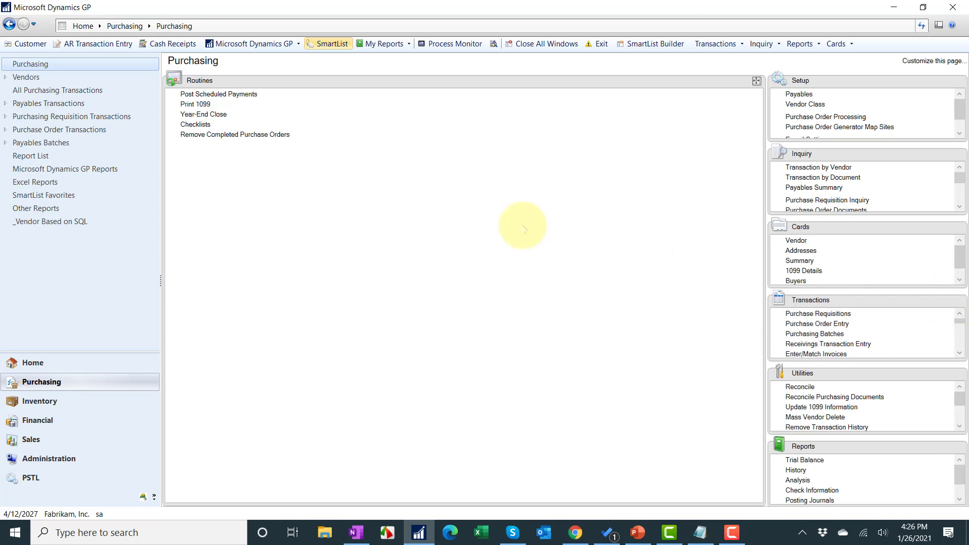
{"action": "left_click", "coordinate": [194, 104]}
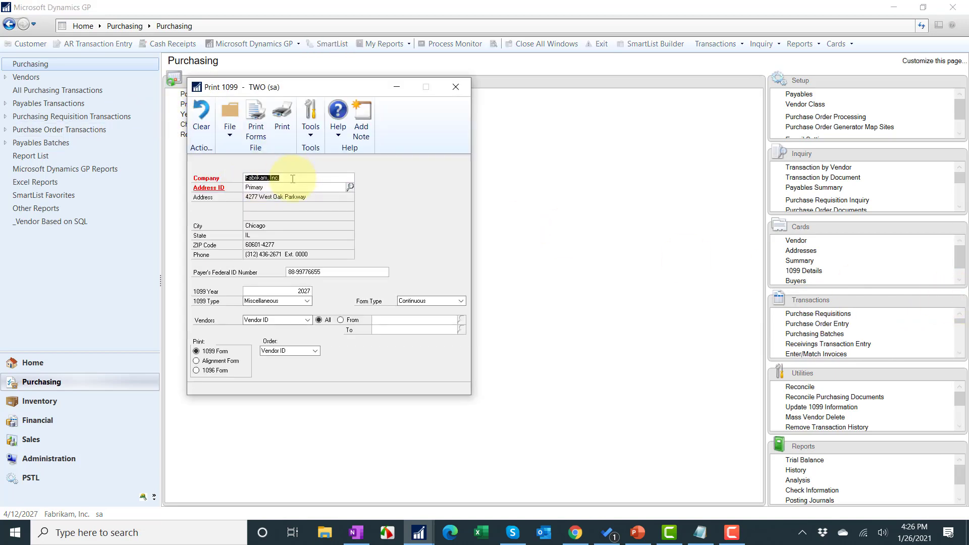
{"action": "left_click", "coordinate": [323, 272]}
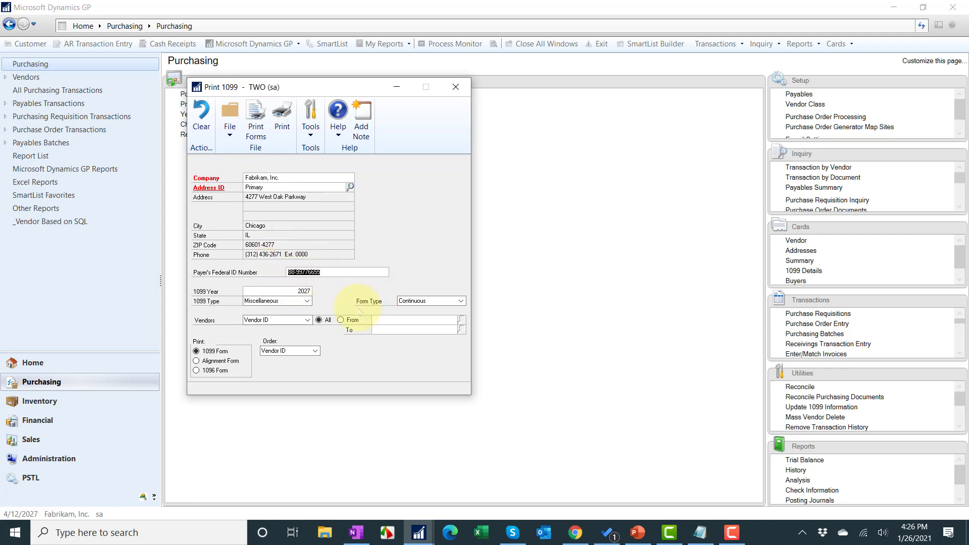
{"action": "key", "text": "Tab"}
- Choose Nonemployee Compensation as the 1099 type and Single Feed as the form type
{"action": "left_click", "coordinate": [272, 301]}
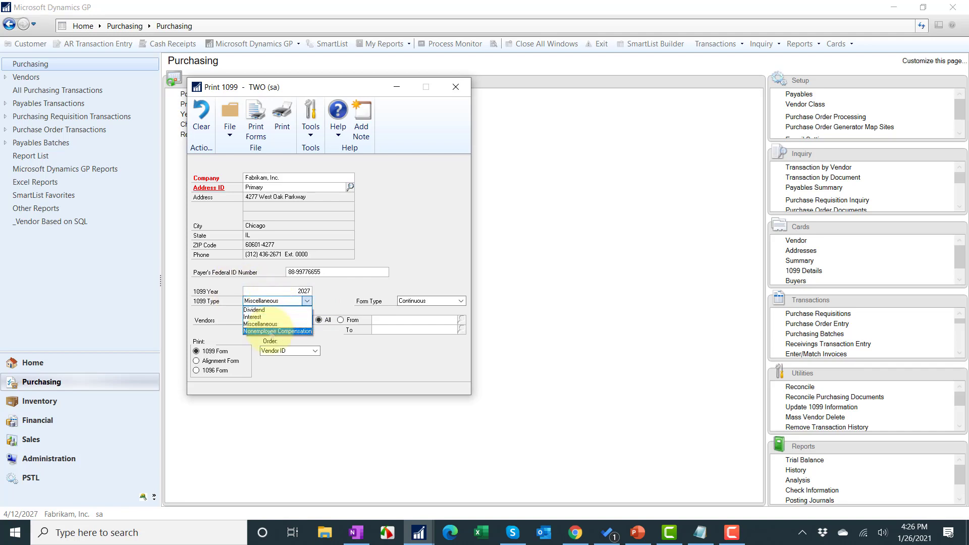
{"action": "left_click", "coordinate": [283, 331]}
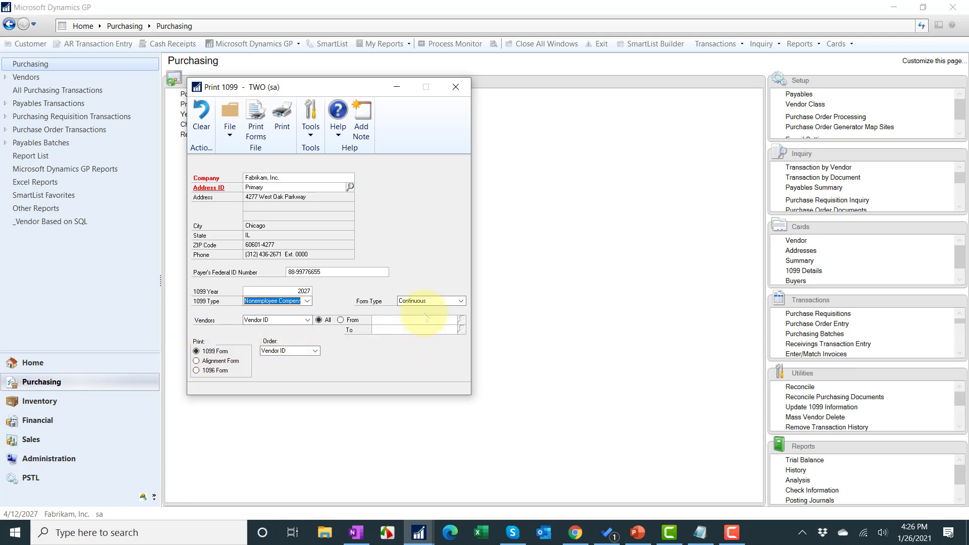
{"action": "left_click", "coordinate": [430, 302]}
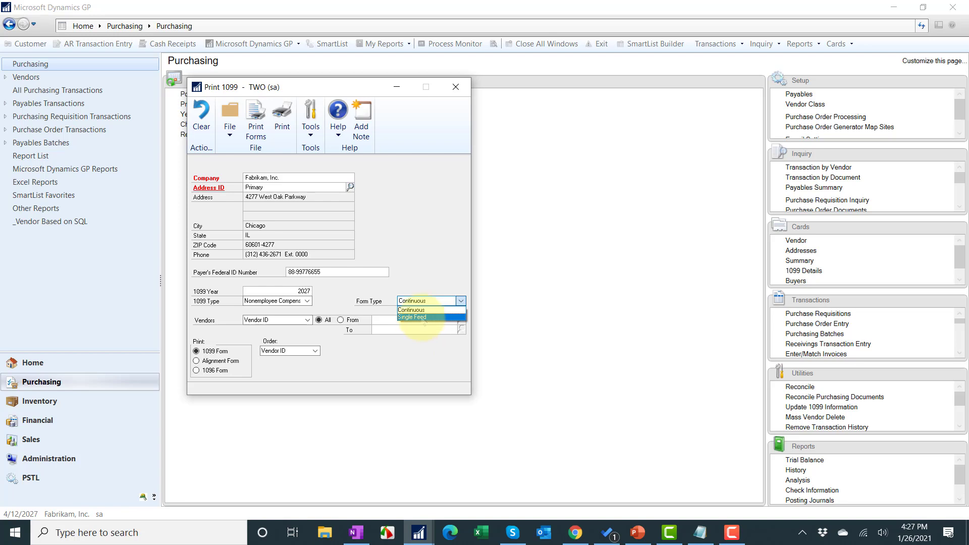
{"action": "left_click", "coordinate": [424, 325]}
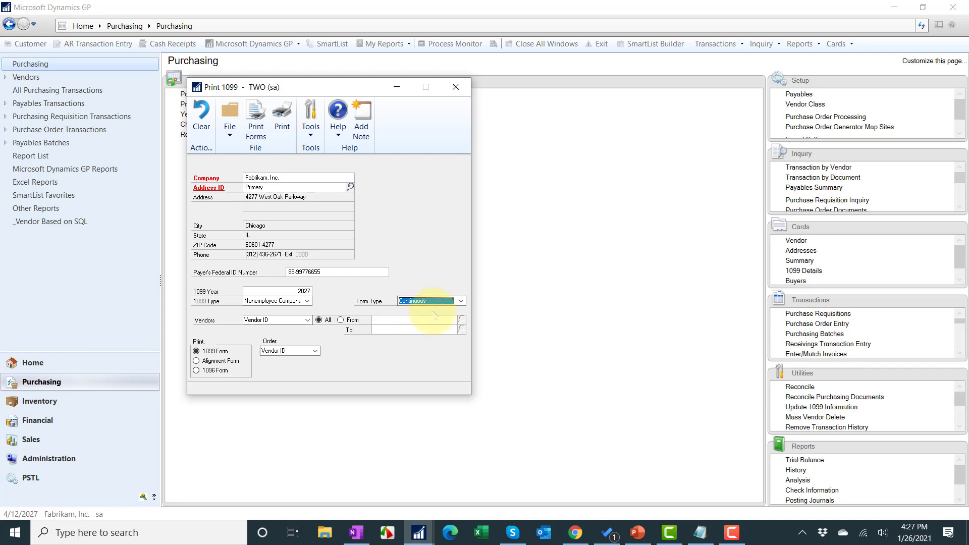
{"action": "left_click", "coordinate": [443, 300]}
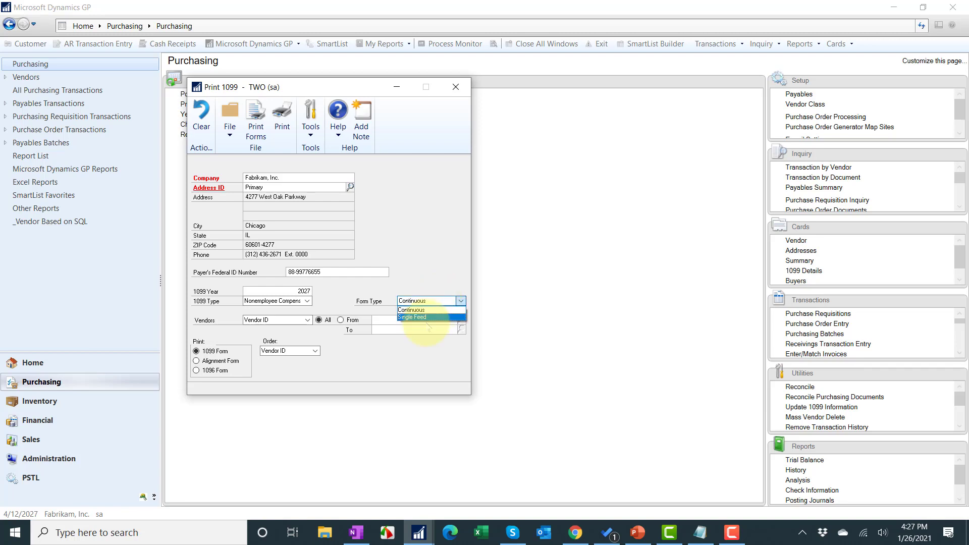
{"action": "left_click", "coordinate": [427, 318]}
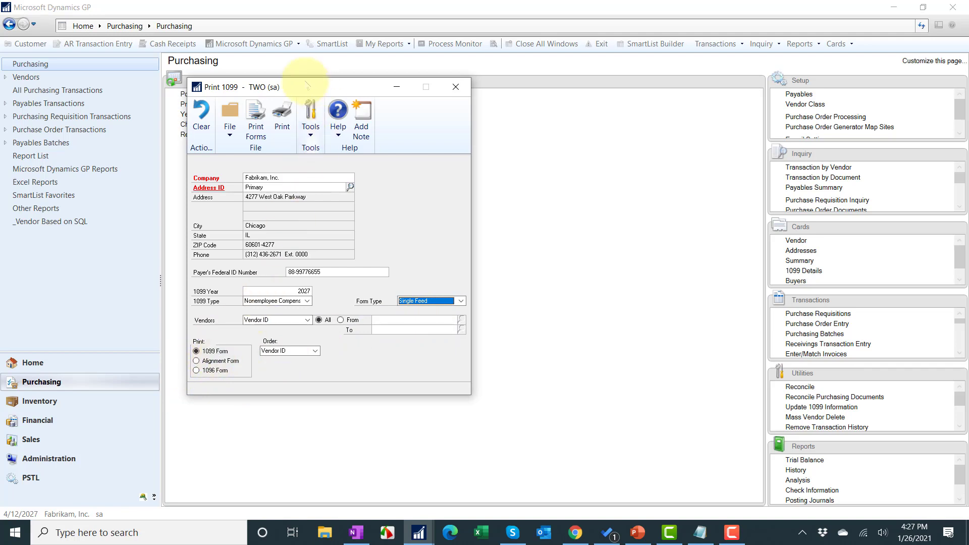
{"action": "left_click", "coordinate": [283, 112]}
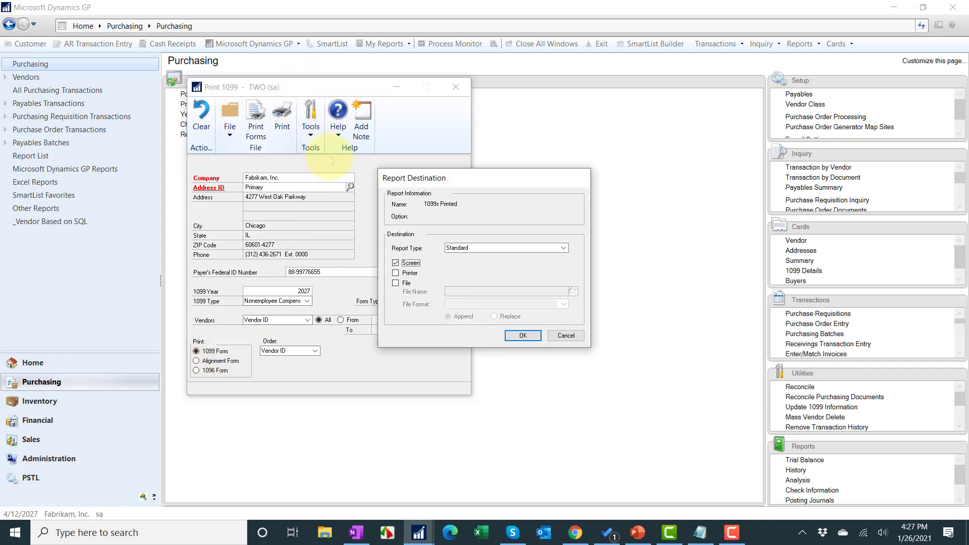
{"action": "left_click", "coordinate": [521, 335]}
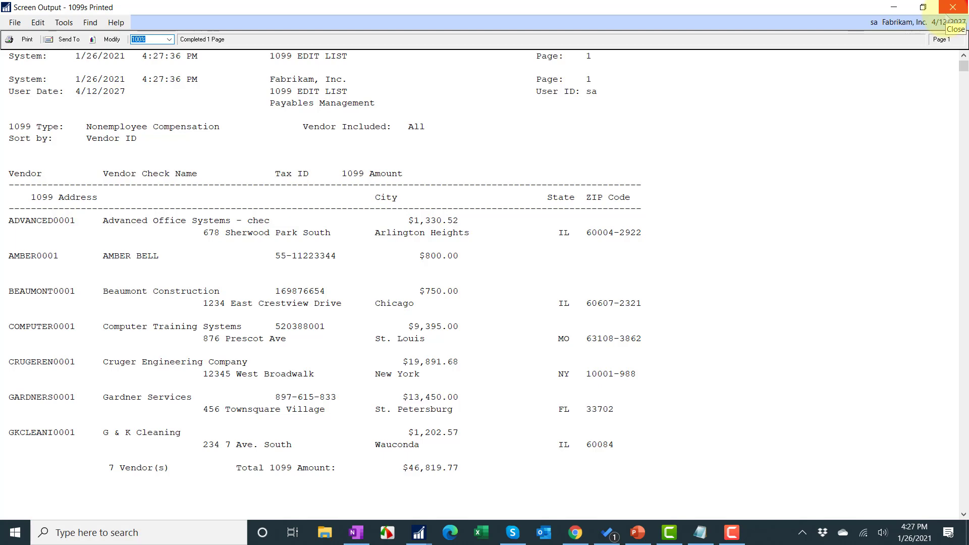
{"action": "left_click", "coordinate": [952, 7]}
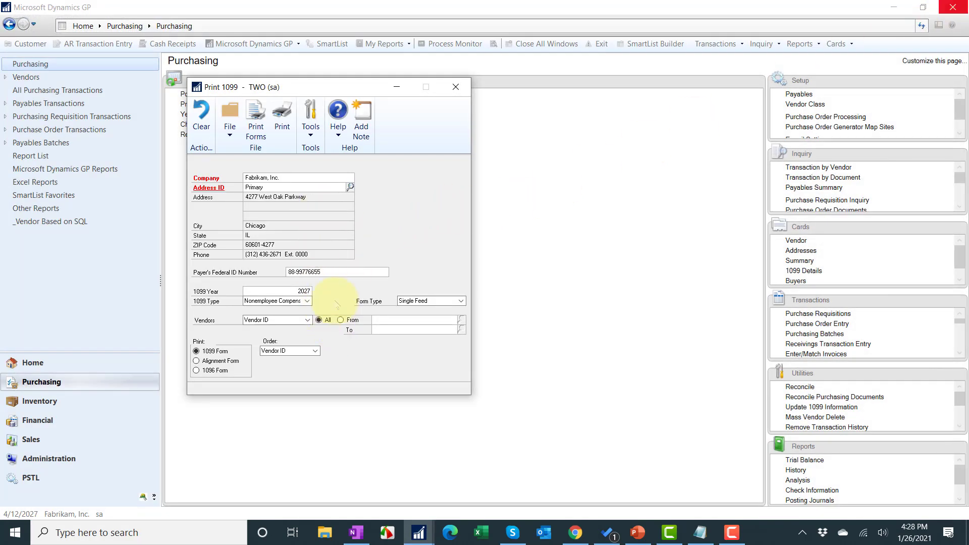
- Print the Nonemployee Compensation 1099 forms to the screen
{"action": "left_click", "coordinate": [256, 117]}
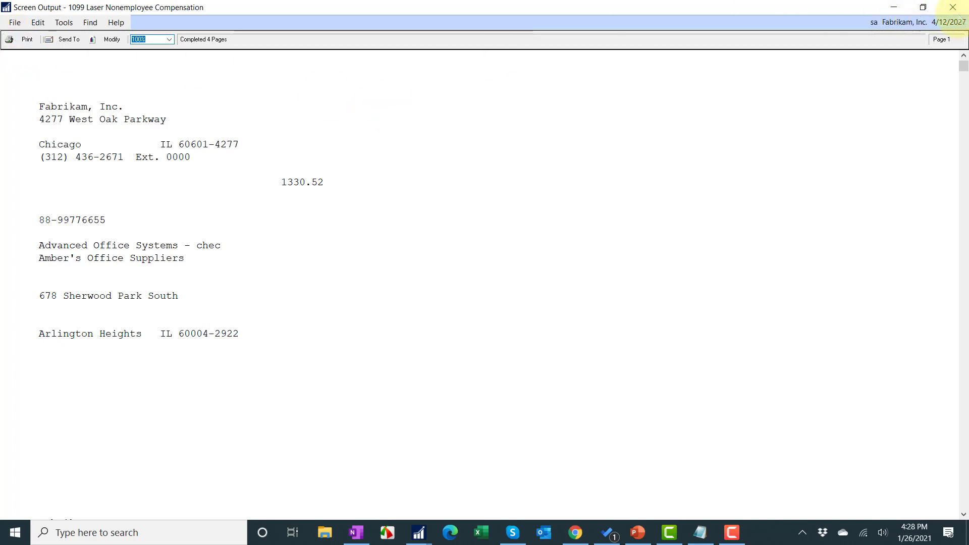
- Close the 1099 preview, print the 1096 Form to screen, then close its preview
{"action": "left_click", "coordinate": [953, 7]}
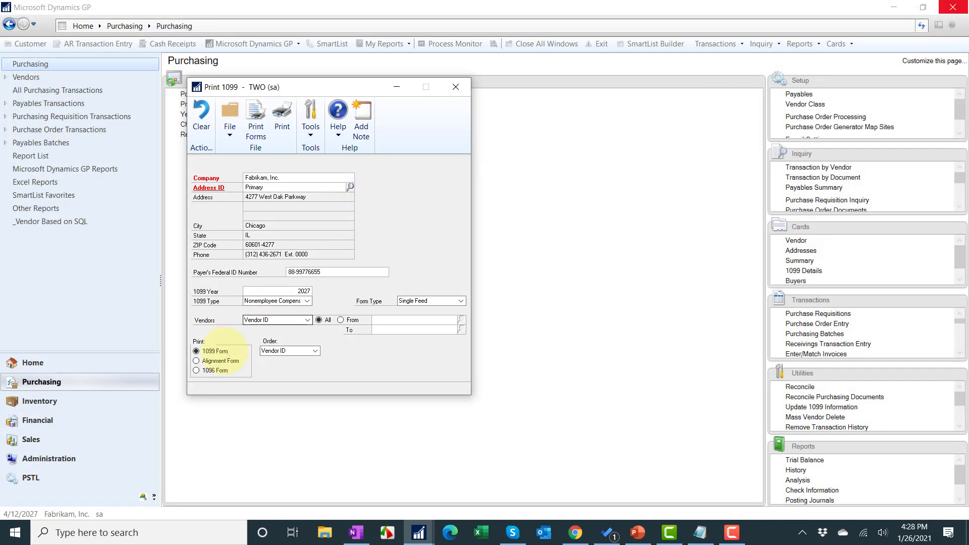
{"action": "left_click", "coordinate": [214, 371]}
{"action": "left_click", "coordinate": [259, 129]}
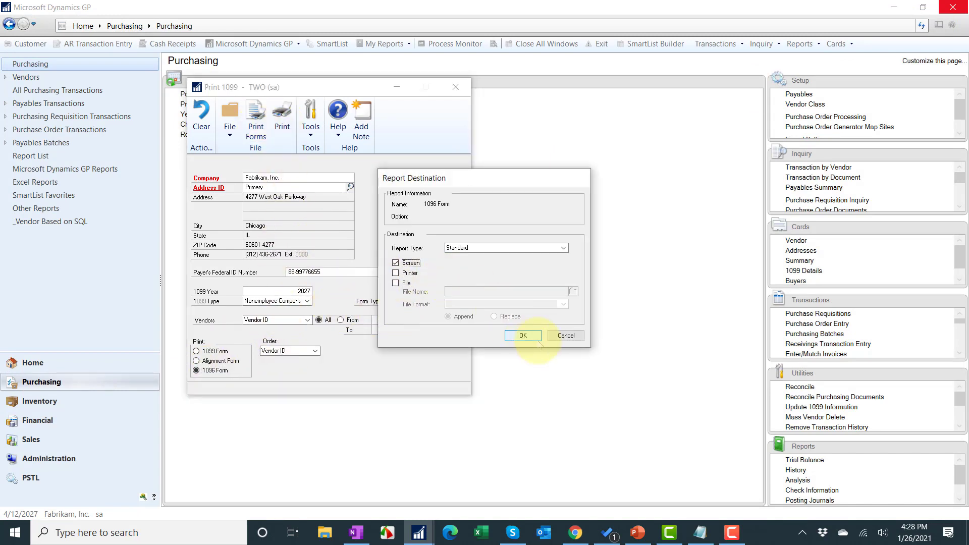
{"action": "left_click", "coordinate": [522, 336]}
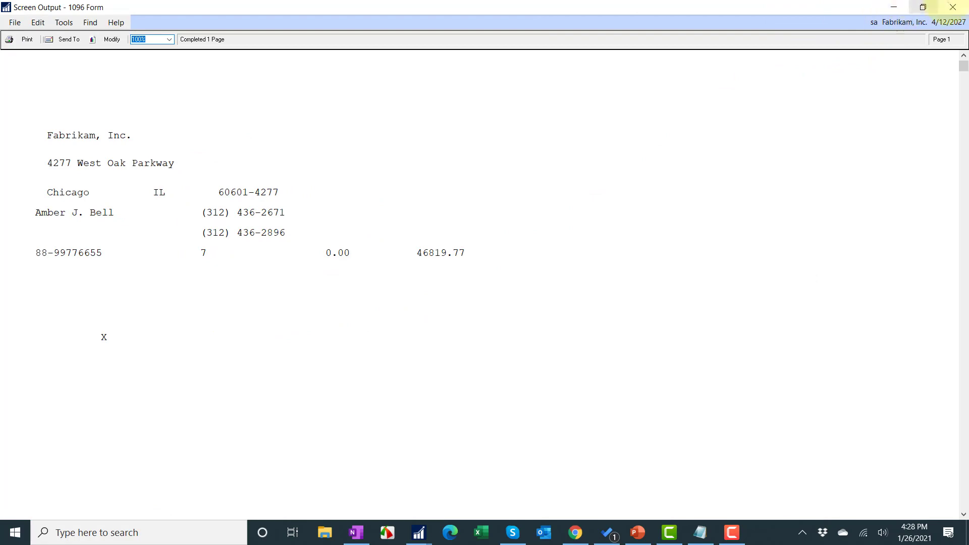
{"action": "left_click", "coordinate": [952, 8]}
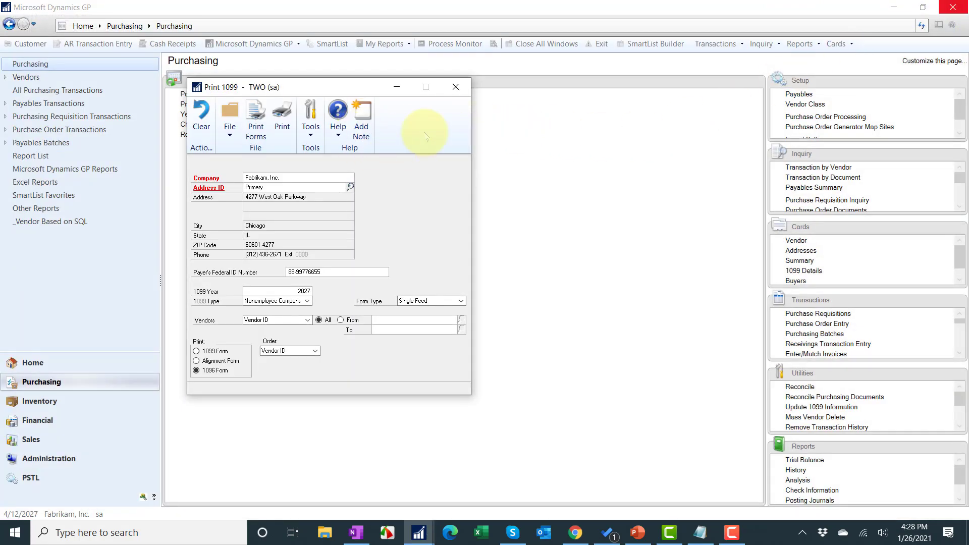